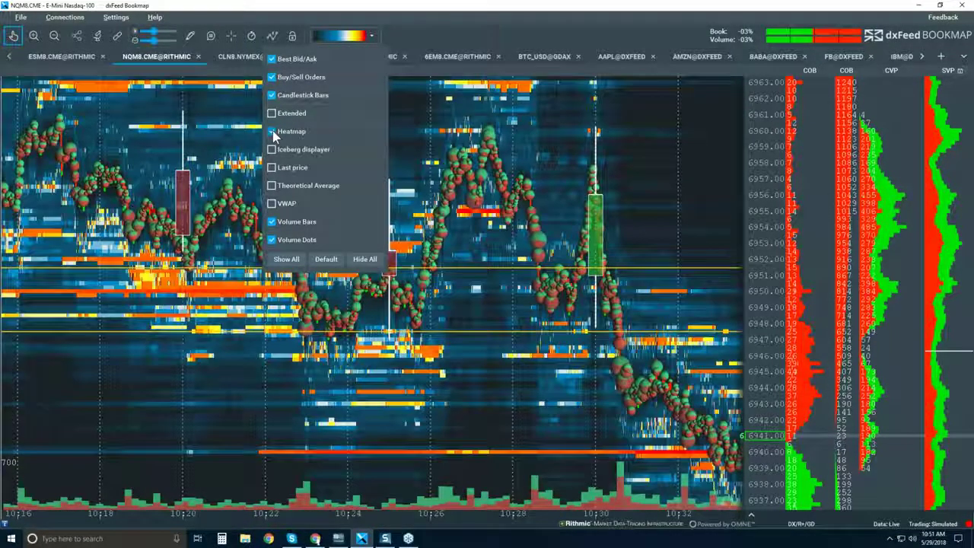
Turn off the Candlestick Bars layer on the NQM8 chart, leaving the heatmap visible
{"action": "left_click", "coordinate": [495, 298]}
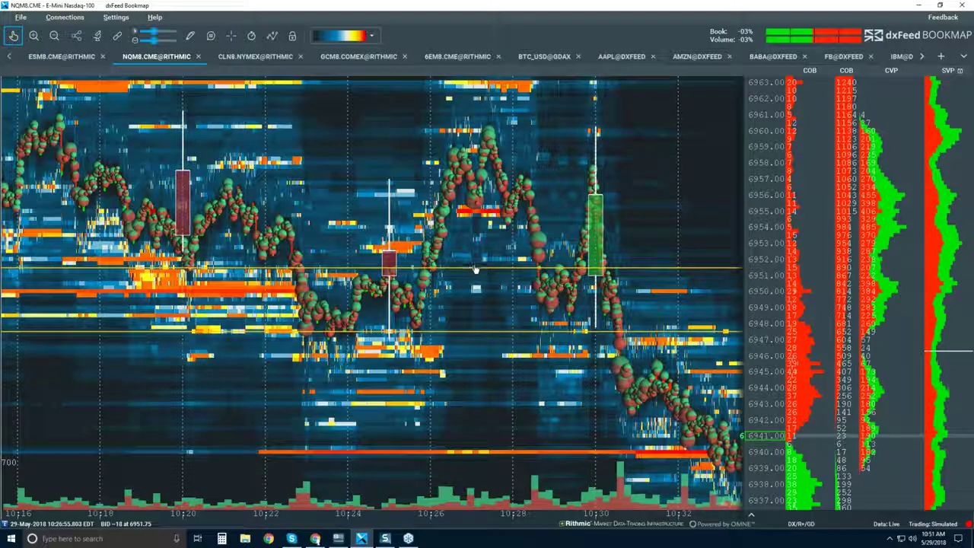
{"action": "left_click", "coordinate": [272, 36]}
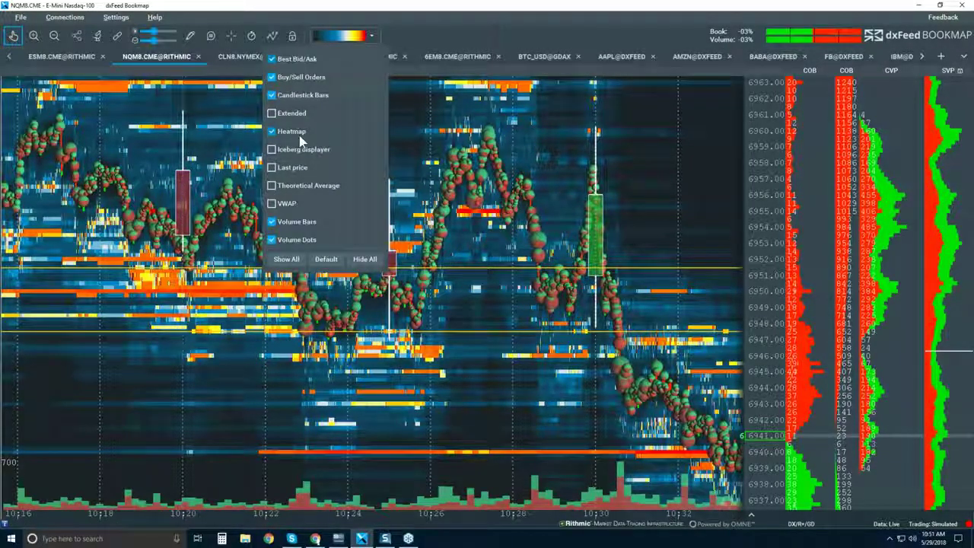
{"action": "left_click", "coordinate": [297, 95]}
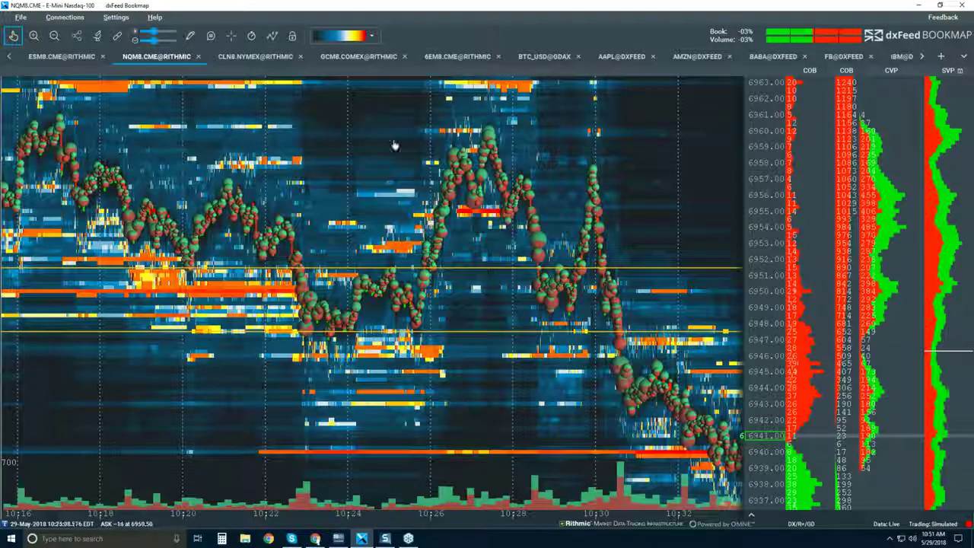
Zoom the heatmap out to roughly 10:15–10:32 and prices 6937–6967
{"action": "scroll", "coordinate": [319, 189], "scroll_direction": "up", "scroll_amount": 3}
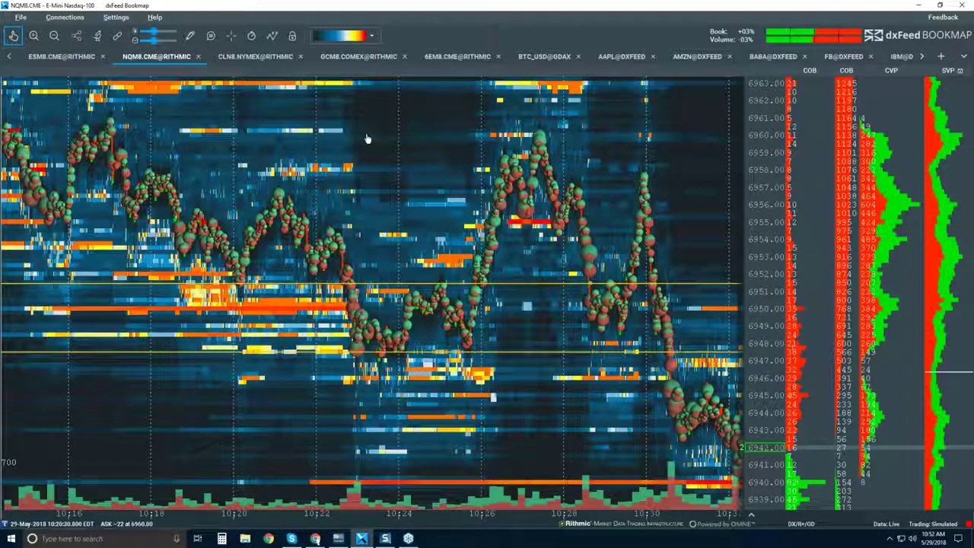
{"action": "scroll", "coordinate": [448, 221], "scroll_direction": "down", "scroll_amount": 2}
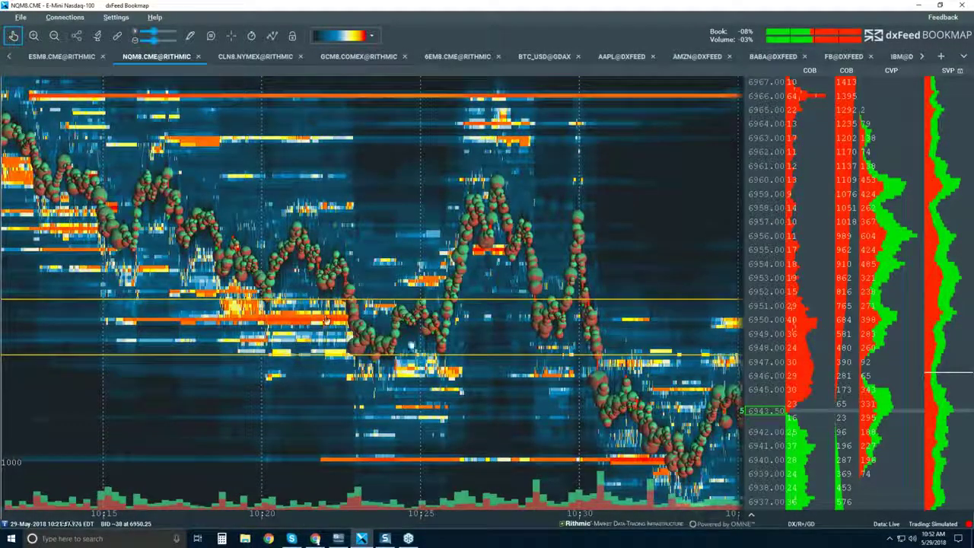
Jump to live data and zoom to about 10:50:30–10:53, prices 6956–6973
{"action": "left_click", "coordinate": [11, 38]}
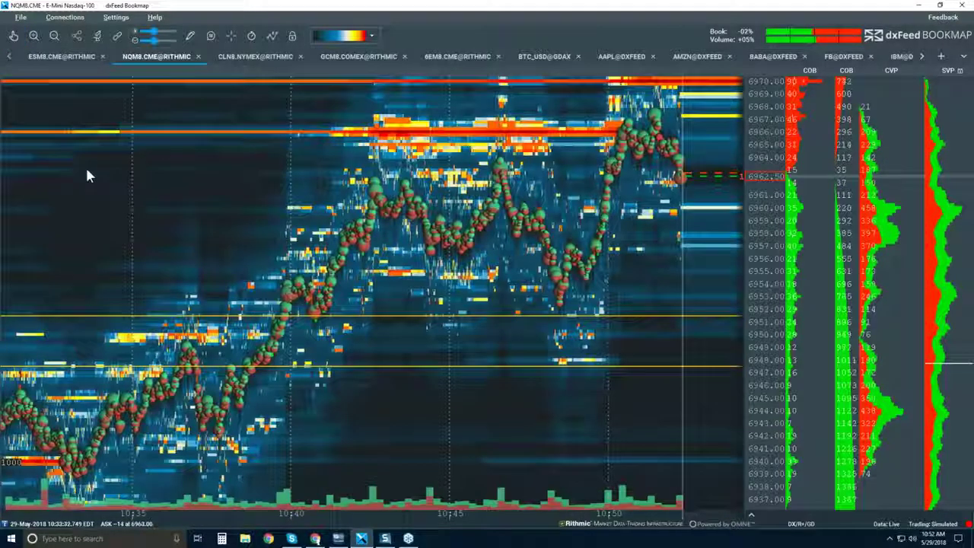
{"action": "scroll", "coordinate": [620, 173], "scroll_direction": "up", "scroll_amount": 5}
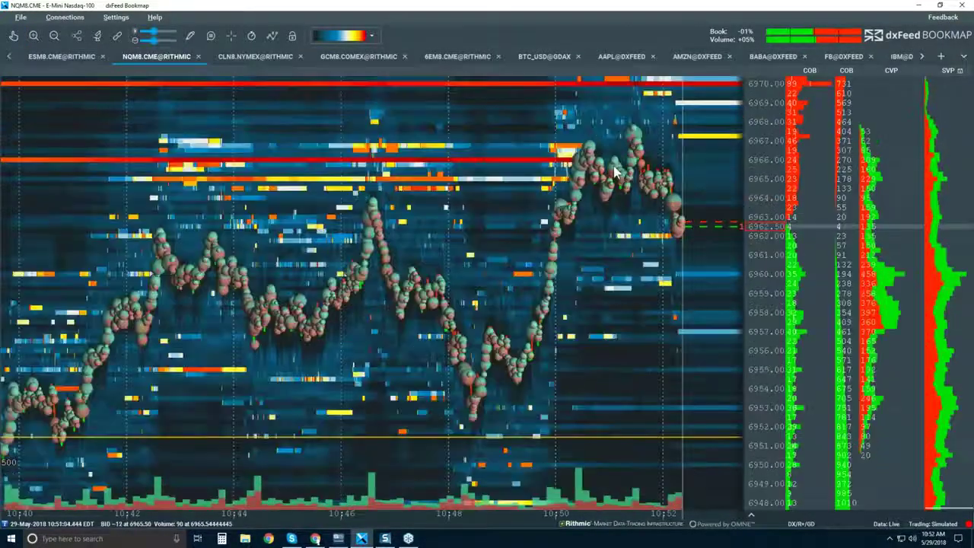
{"action": "scroll", "coordinate": [615, 172], "scroll_direction": "down", "scroll_amount": 2}
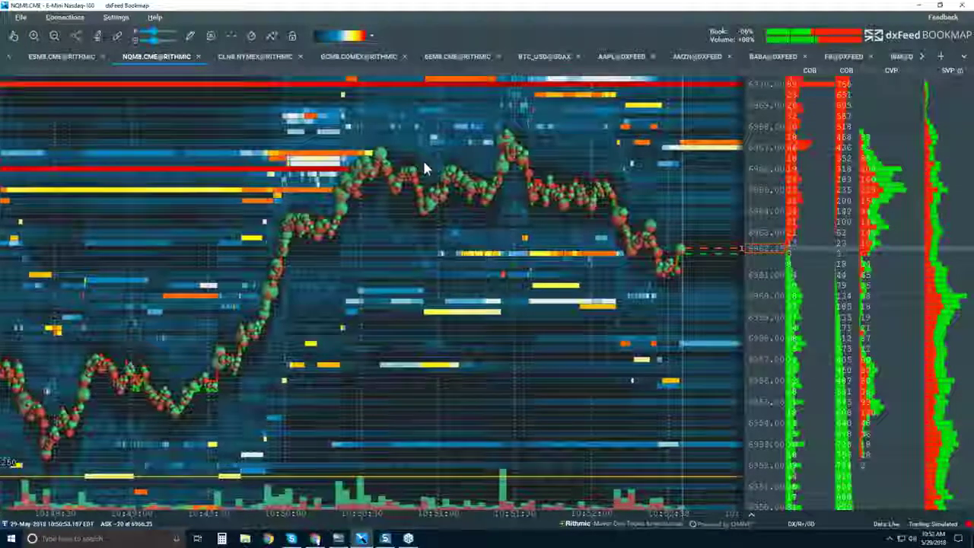
{"action": "scroll", "coordinate": [604, 183], "scroll_direction": "up", "scroll_amount": 3}
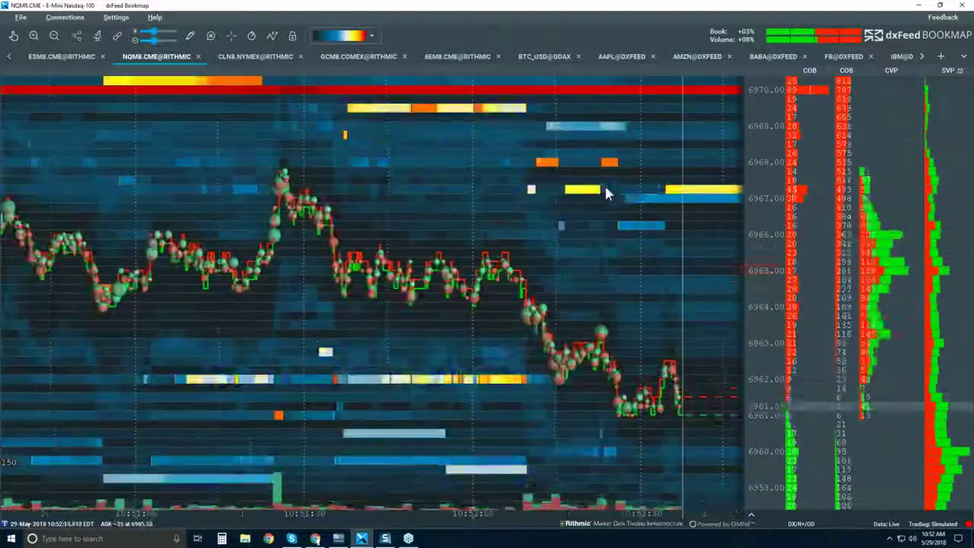
{"action": "scroll", "coordinate": [601, 206], "scroll_direction": "down", "scroll_amount": 3}
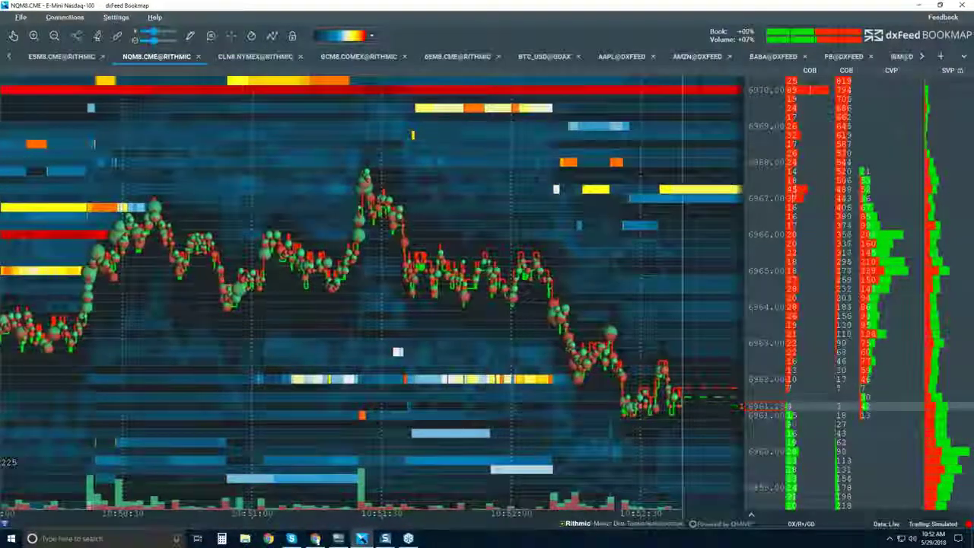
{"action": "scroll", "coordinate": [764, 183], "scroll_direction": "down", "scroll_amount": 2}
{"action": "scroll", "coordinate": [764, 183], "scroll_direction": "down", "scroll_amount": 1}
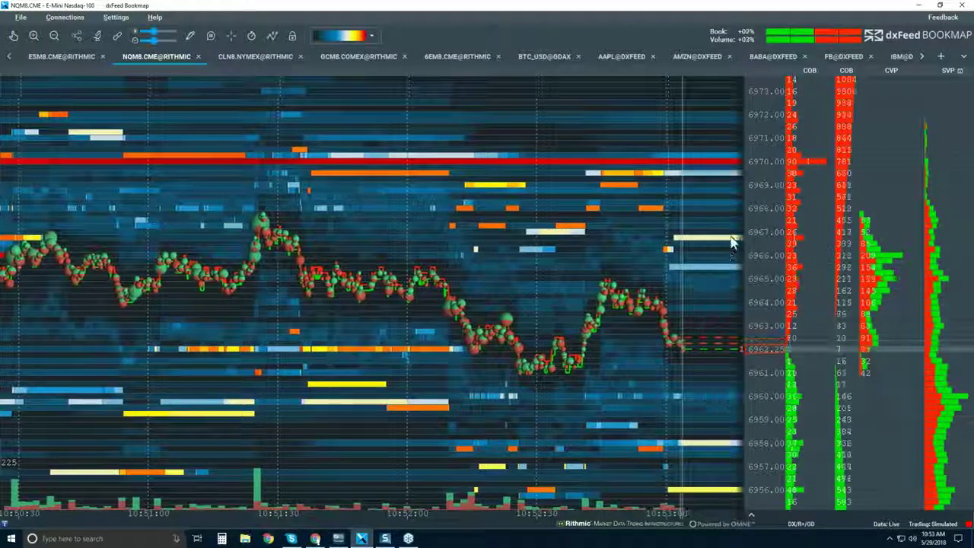
Zoom tightly into the seconds around 10:54, prices 6960–6970
{"action": "scroll", "coordinate": [734, 242], "scroll_direction": "up", "scroll_amount": 3}
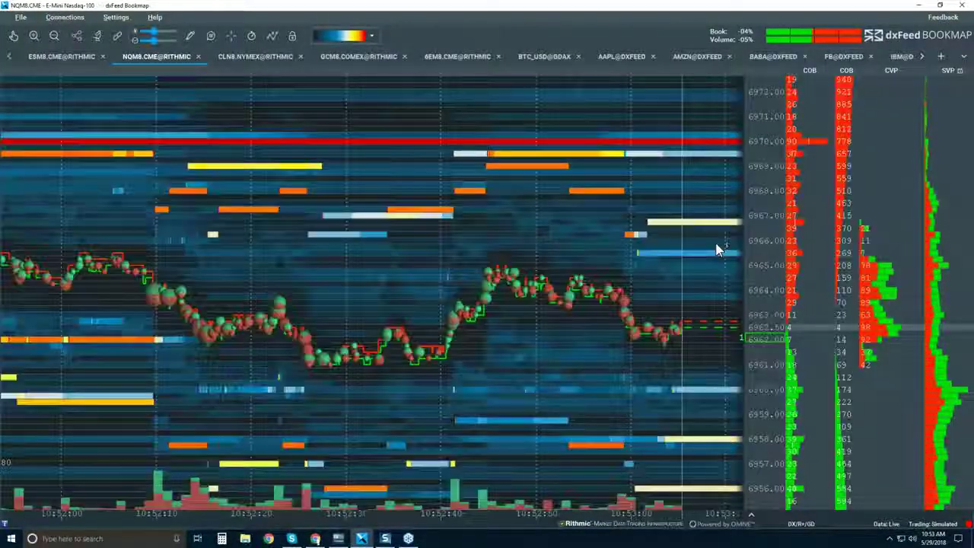
{"action": "scroll", "coordinate": [719, 250], "scroll_direction": "up", "scroll_amount": 3}
{"action": "scroll", "coordinate": [761, 255], "scroll_direction": "up", "scroll_amount": 2}
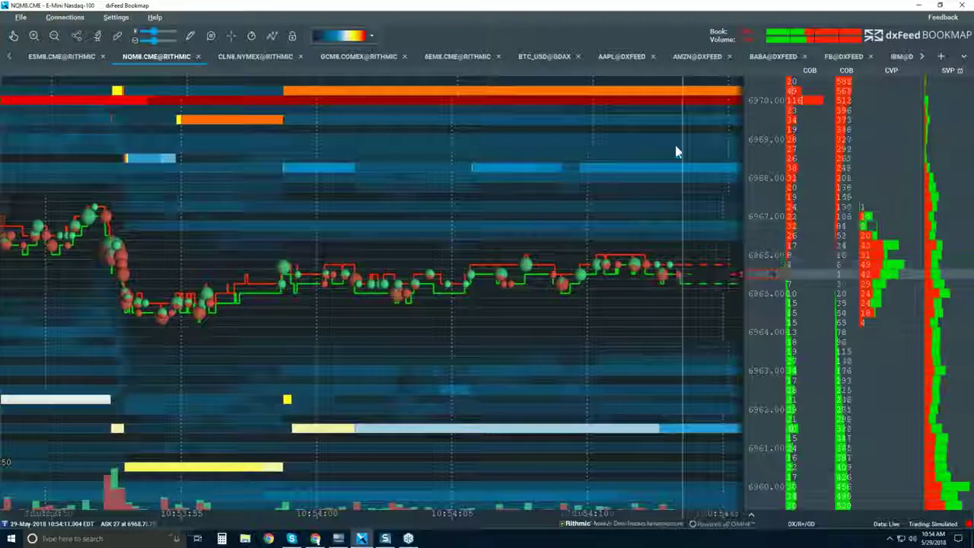
Zoom out to about 10:40–10:56, covering prices 6944–6971
{"action": "scroll", "coordinate": [662, 146], "scroll_direction": "down", "scroll_amount": 3}
{"action": "scroll", "coordinate": [653, 160], "scroll_direction": "down", "scroll_amount": 3}
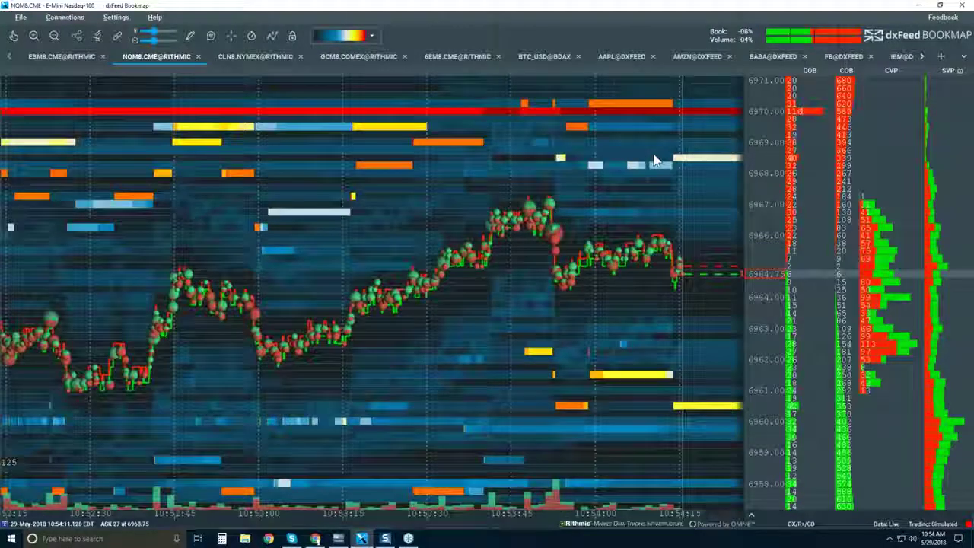
{"action": "scroll", "coordinate": [653, 157], "scroll_direction": "down", "scroll_amount": 2}
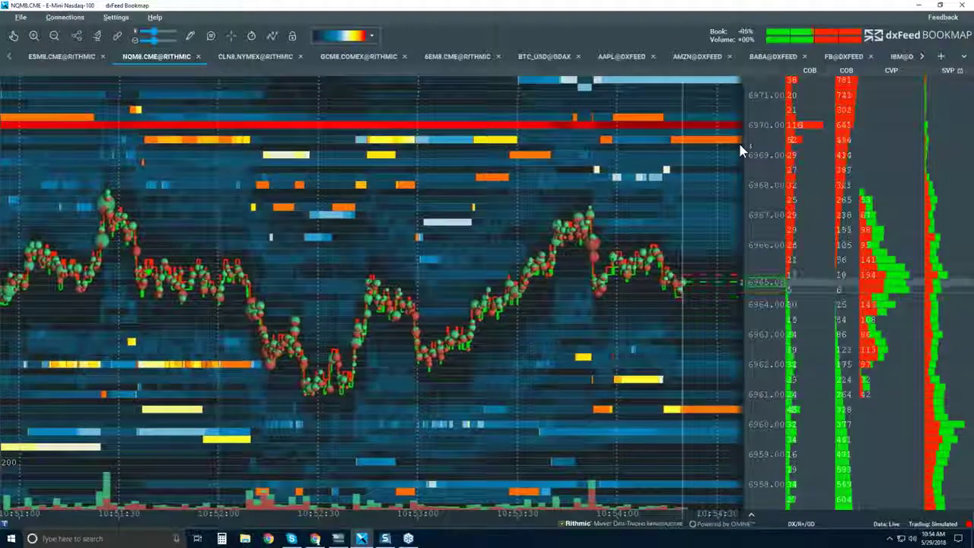
{"action": "scroll", "coordinate": [738, 143], "scroll_direction": "down", "scroll_amount": 3}
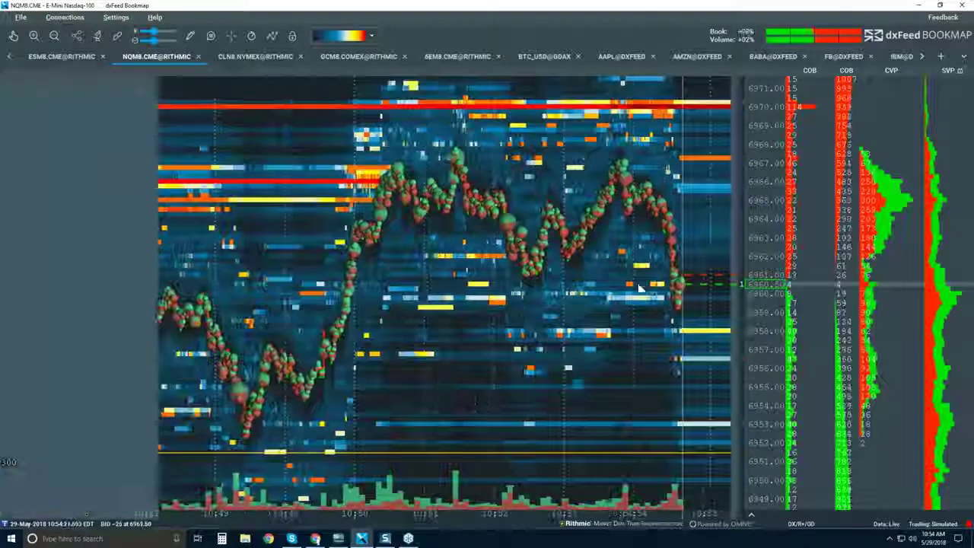
{"action": "scroll", "coordinate": [664, 260], "scroll_direction": "up", "scroll_amount": 3}
{"action": "scroll", "coordinate": [720, 352], "scroll_direction": "down", "scroll_amount": 5}
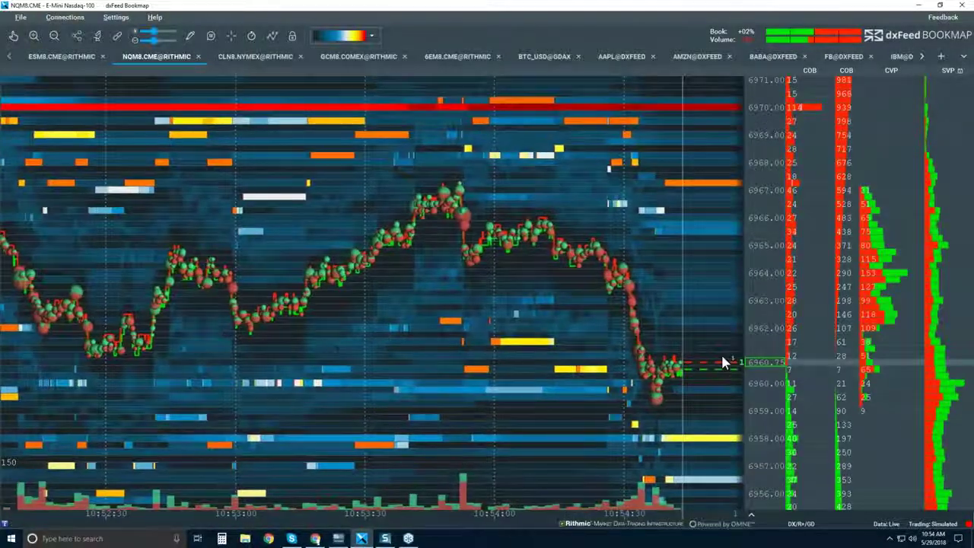
{"action": "scroll", "coordinate": [721, 352], "scroll_direction": "down", "scroll_amount": 6}
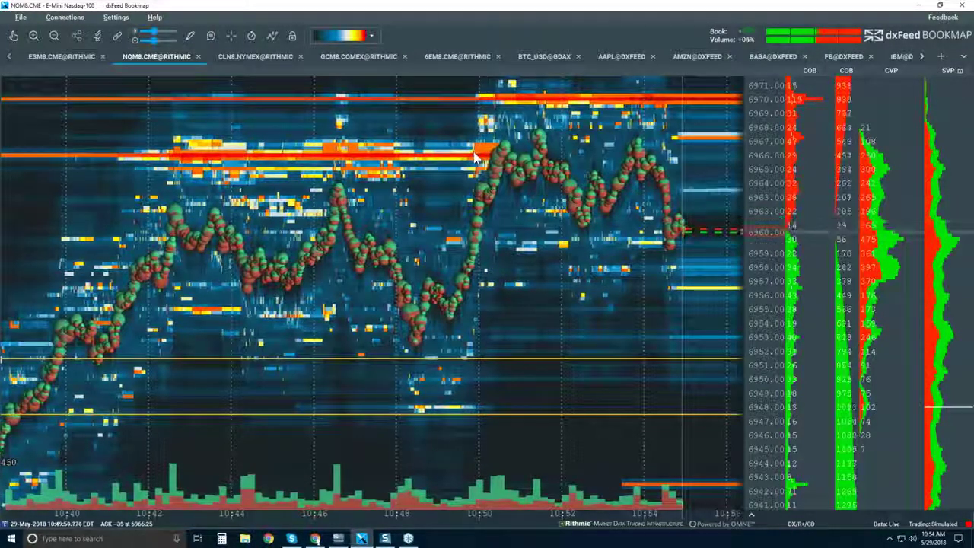
{"action": "scroll", "coordinate": [487, 152], "scroll_direction": "up", "scroll_amount": 1}
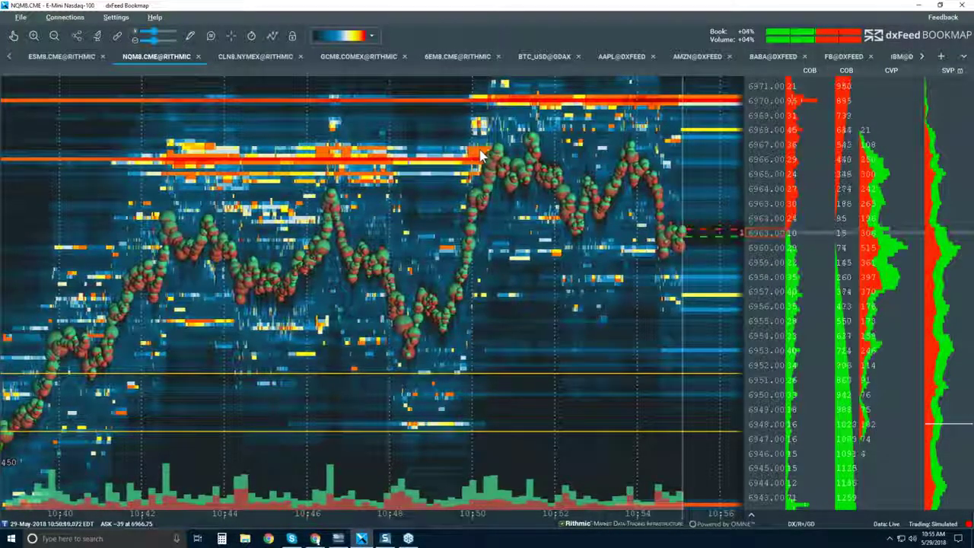
Zoom deep into 10:50:20–10:50:24, where price climbs toward 6965
{"action": "scroll", "coordinate": [481, 155], "scroll_direction": "up", "scroll_amount": 3}
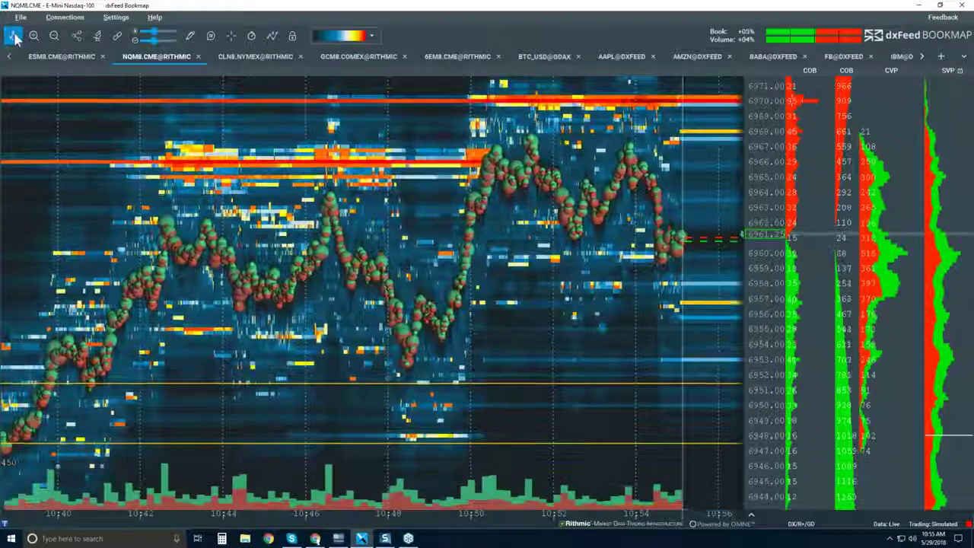
{"action": "scroll", "coordinate": [489, 159], "scroll_direction": "up", "scroll_amount": 3}
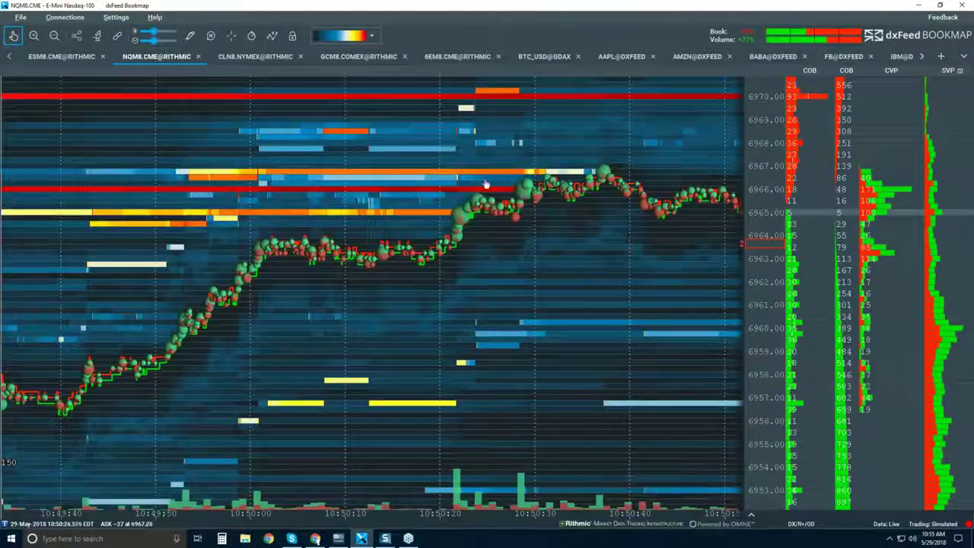
{"action": "scroll", "coordinate": [459, 220], "scroll_direction": "up", "scroll_amount": 5}
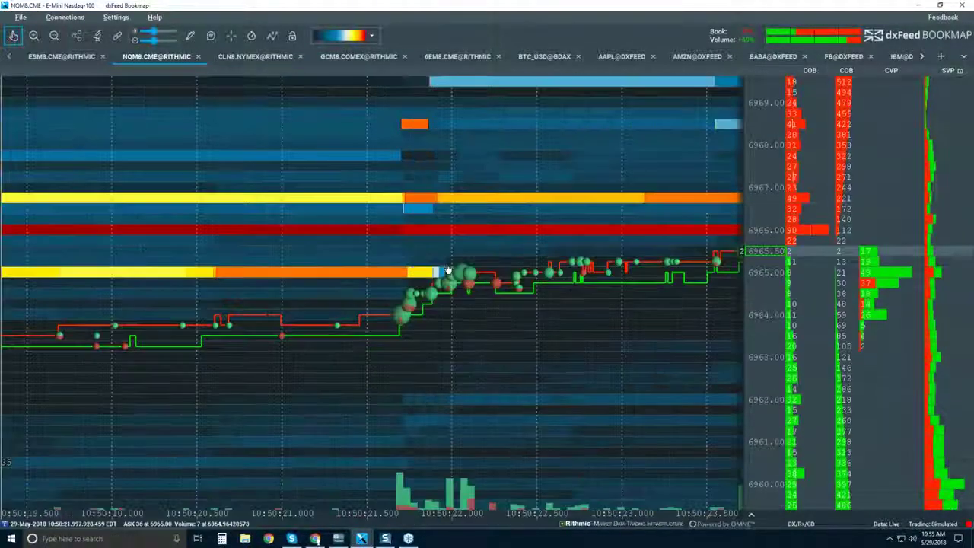
{"action": "scroll", "coordinate": [544, 238], "scroll_direction": "down", "scroll_amount": 2}
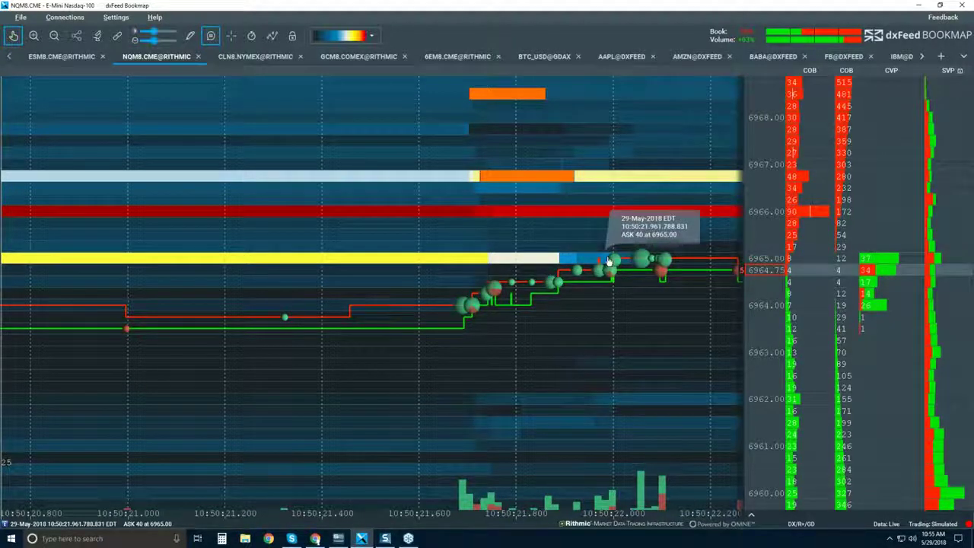
{"action": "scroll", "coordinate": [653, 253], "scroll_direction": "down", "scroll_amount": 5}
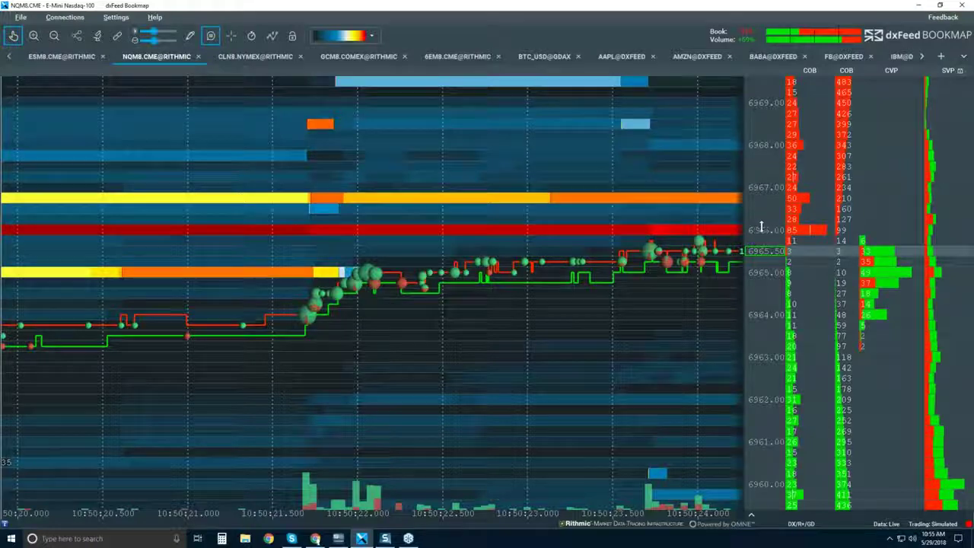
Pan forward and zoom to sub-second detail near 10:50:28.5 at price 6966
{"action": "left_click_drag", "start_coordinate": [643, 217], "coordinate": [444, 227]}
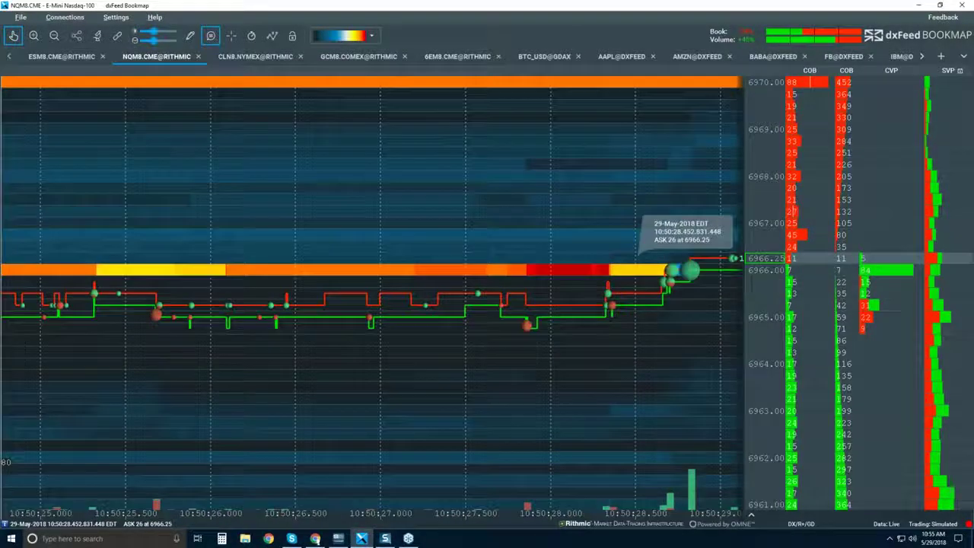
{"action": "scroll", "coordinate": [684, 264], "scroll_direction": "up", "scroll_amount": 5}
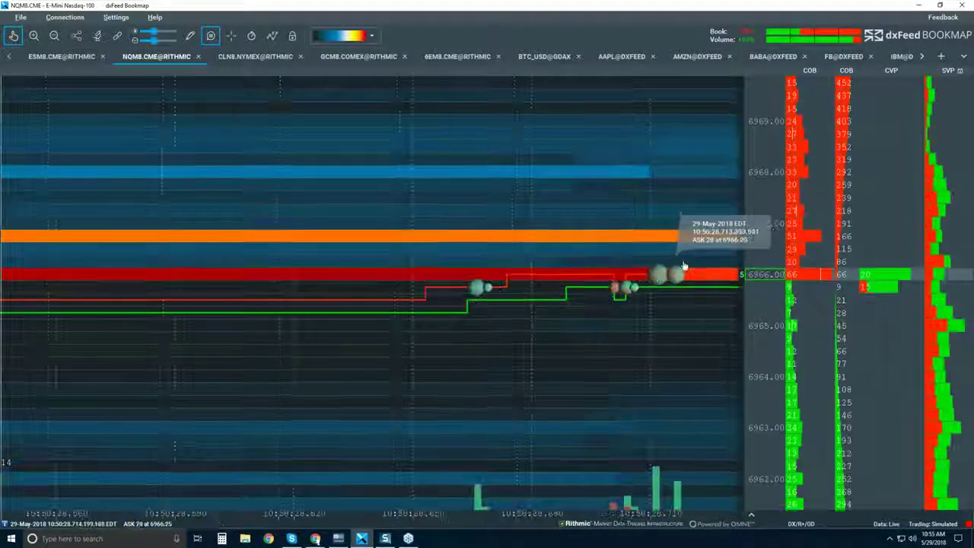
{"action": "scroll", "coordinate": [684, 266], "scroll_direction": "up", "scroll_amount": 2}
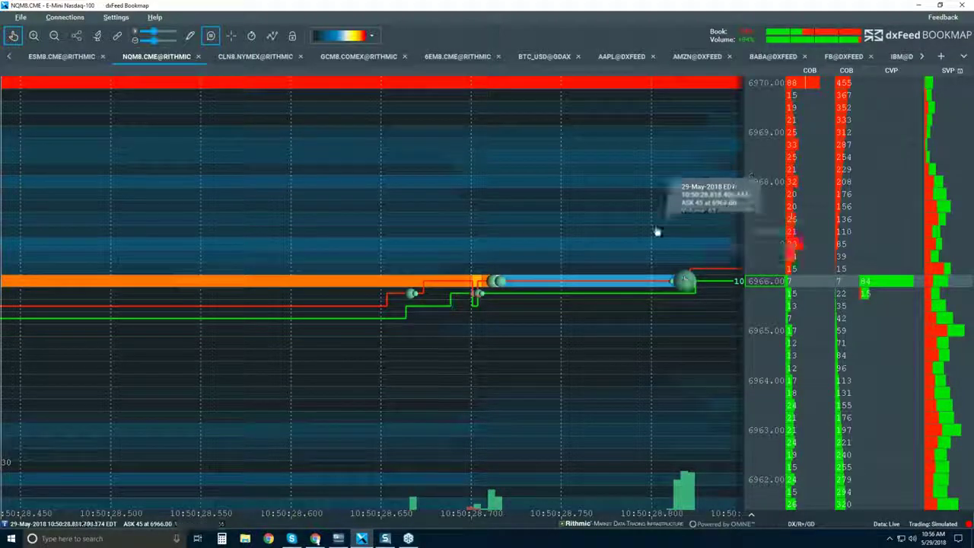
{"action": "scroll", "coordinate": [639, 289], "scroll_direction": "down", "scroll_amount": 3}
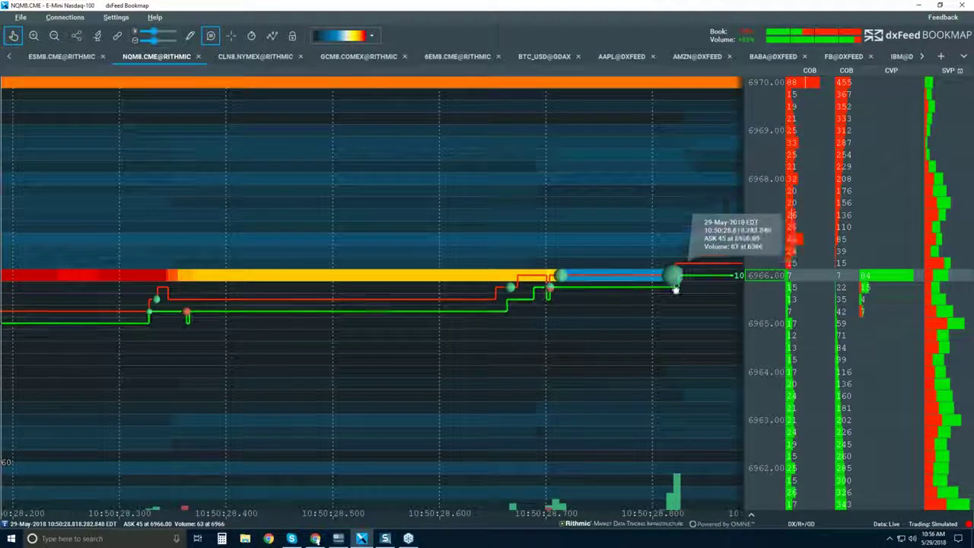
Zoom out to about two minutes, then back in to 10:50:22–10:50:40, prices 6963–6967
{"action": "scroll", "coordinate": [674, 289], "scroll_direction": "down", "scroll_amount": 8}
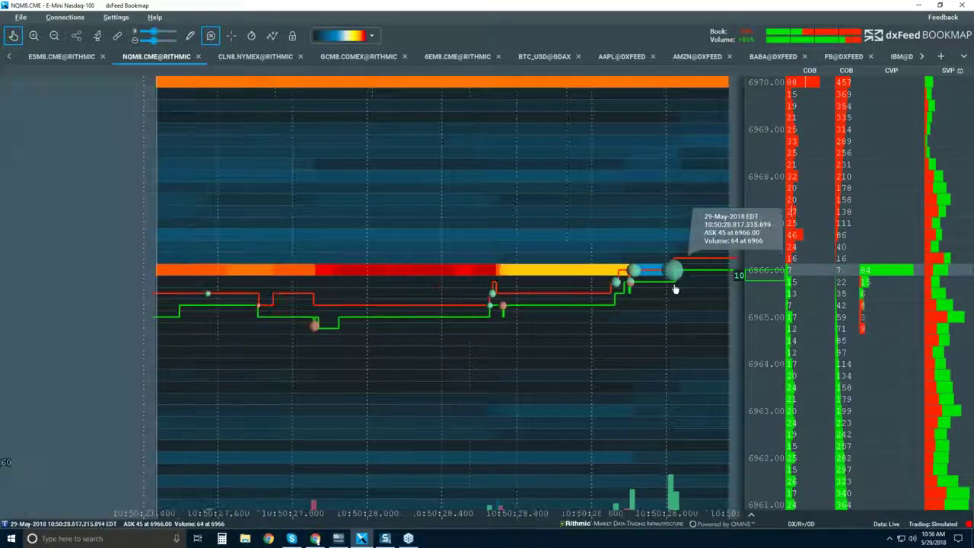
{"action": "scroll", "coordinate": [675, 289], "scroll_direction": "down", "scroll_amount": 6}
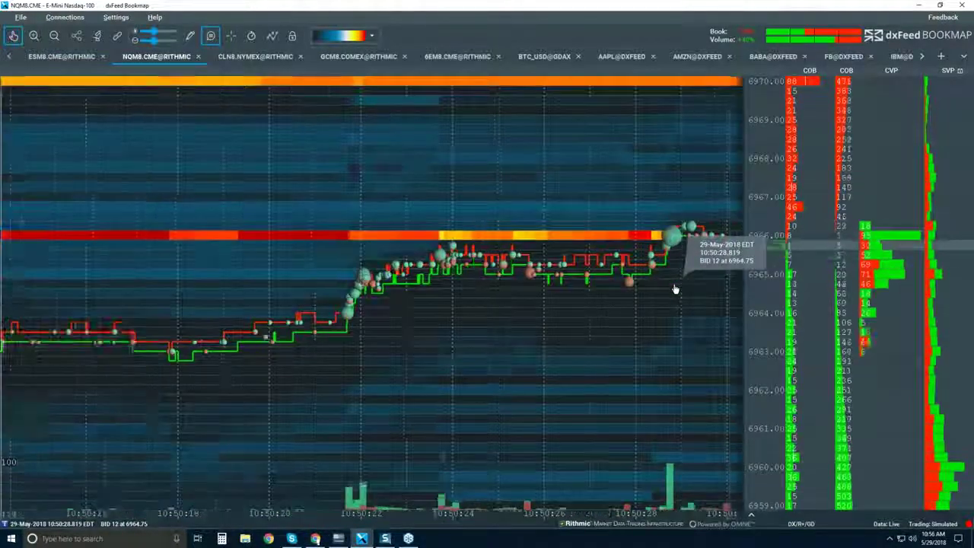
{"action": "scroll", "coordinate": [675, 231], "scroll_direction": "down", "scroll_amount": 3}
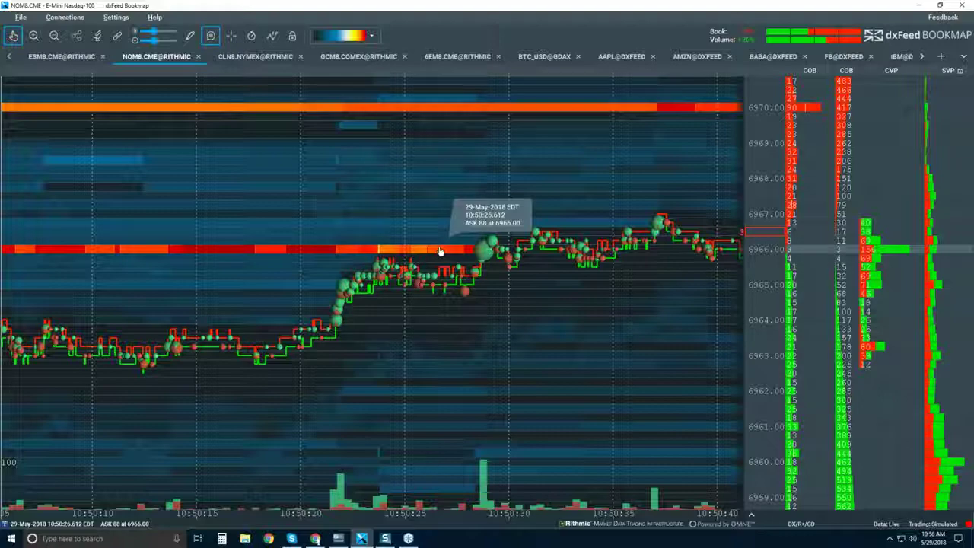
{"action": "scroll", "coordinate": [440, 251], "scroll_direction": "down", "scroll_amount": 5}
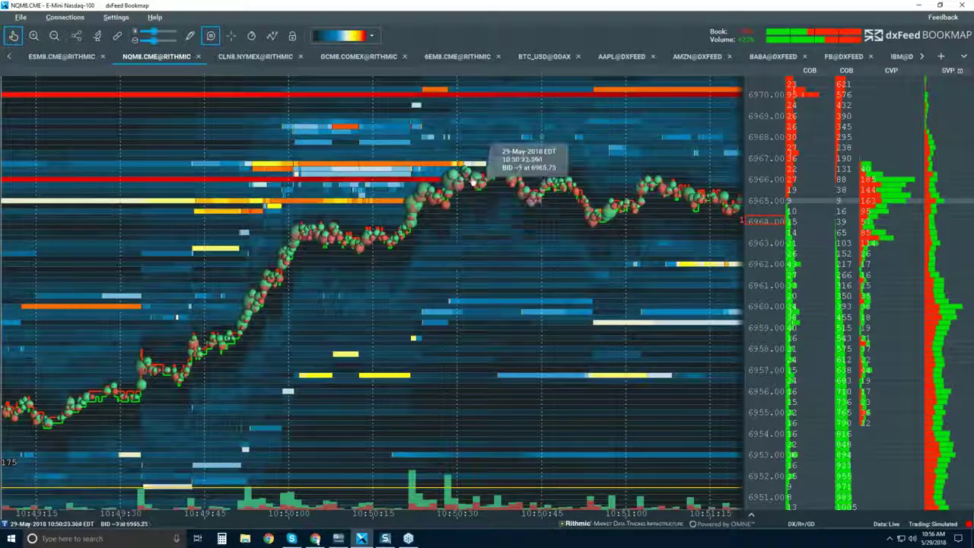
{"action": "scroll", "coordinate": [472, 158], "scroll_direction": "up", "scroll_amount": 6}
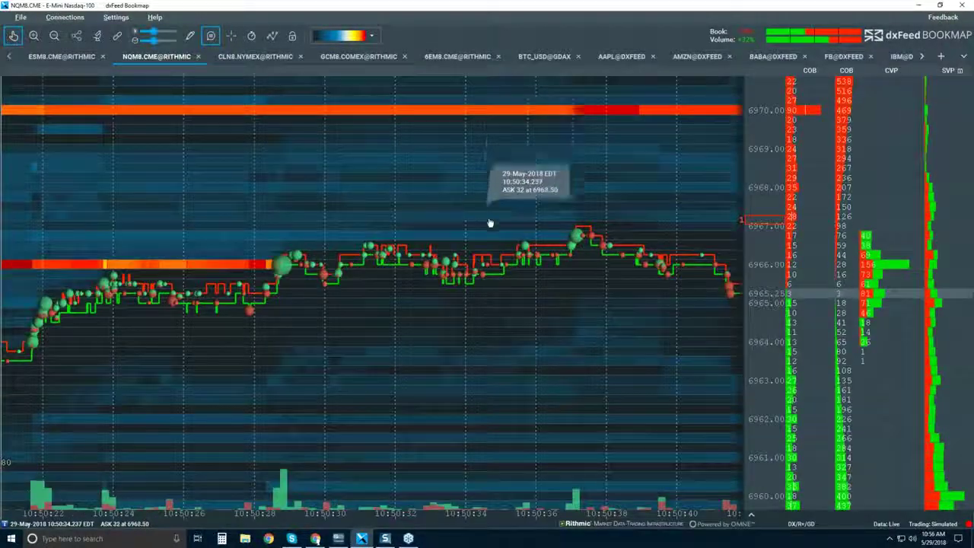
{"action": "scroll", "coordinate": [457, 169], "scroll_direction": "up", "scroll_amount": 3}
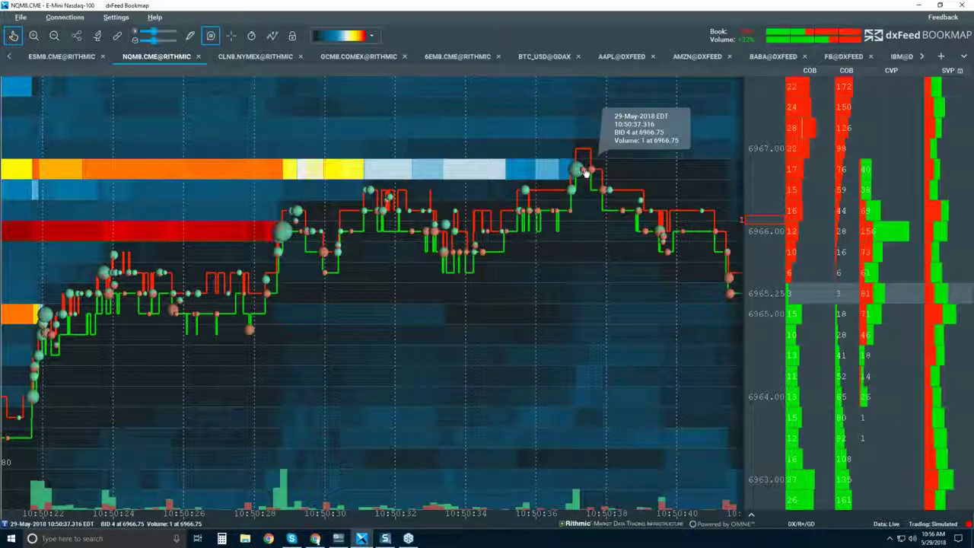
Zoom in on the 10:50:37 trade at 6966.75, then out to 10:49:30–10:51:30
{"action": "scroll", "coordinate": [585, 172], "scroll_direction": "up", "scroll_amount": 6}
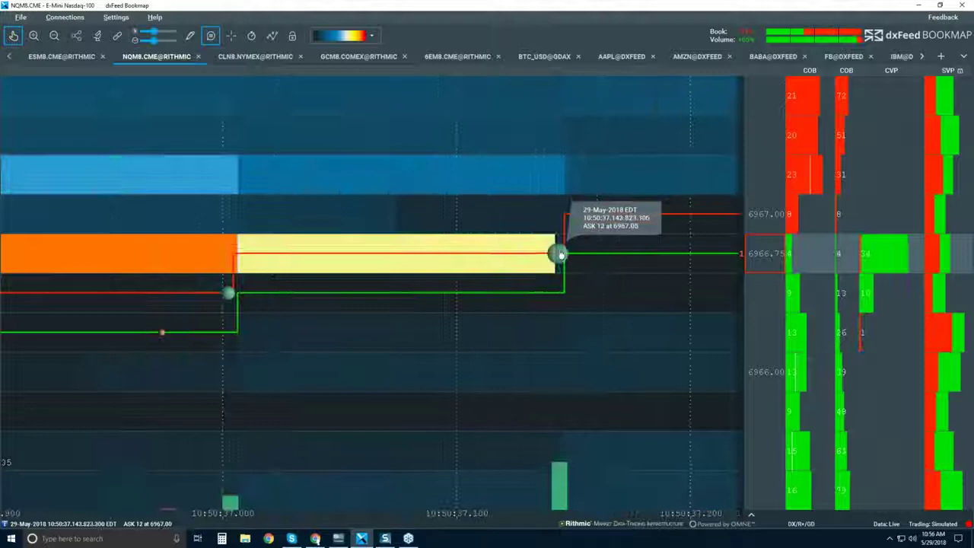
{"action": "scroll", "coordinate": [559, 255], "scroll_direction": "up", "scroll_amount": 8}
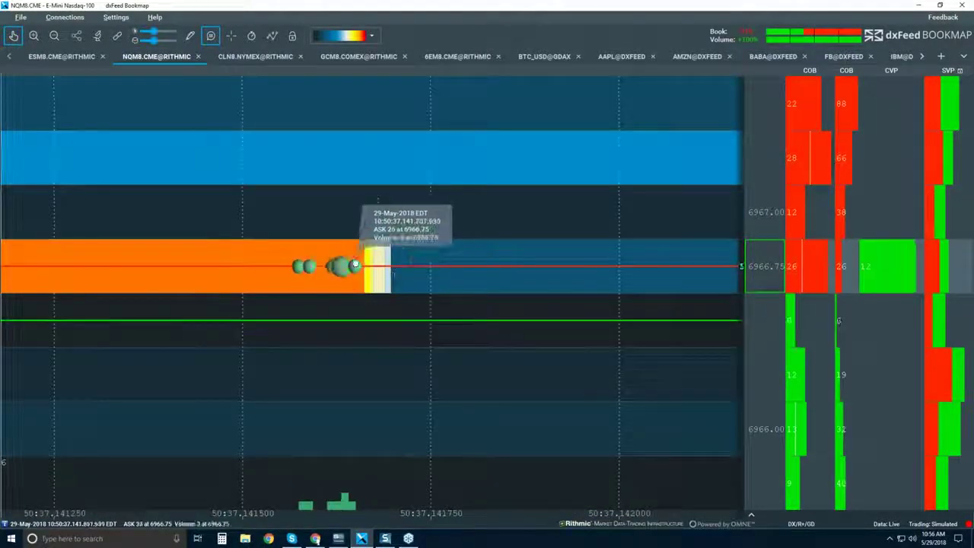
{"action": "scroll", "coordinate": [563, 200], "scroll_direction": "down", "scroll_amount": 7}
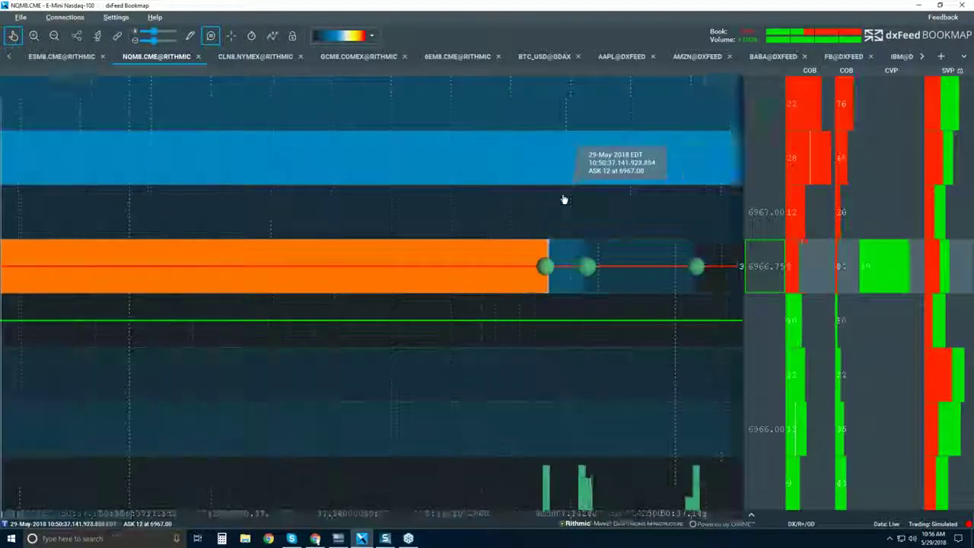
{"action": "scroll", "coordinate": [563, 199], "scroll_direction": "down", "scroll_amount": 8}
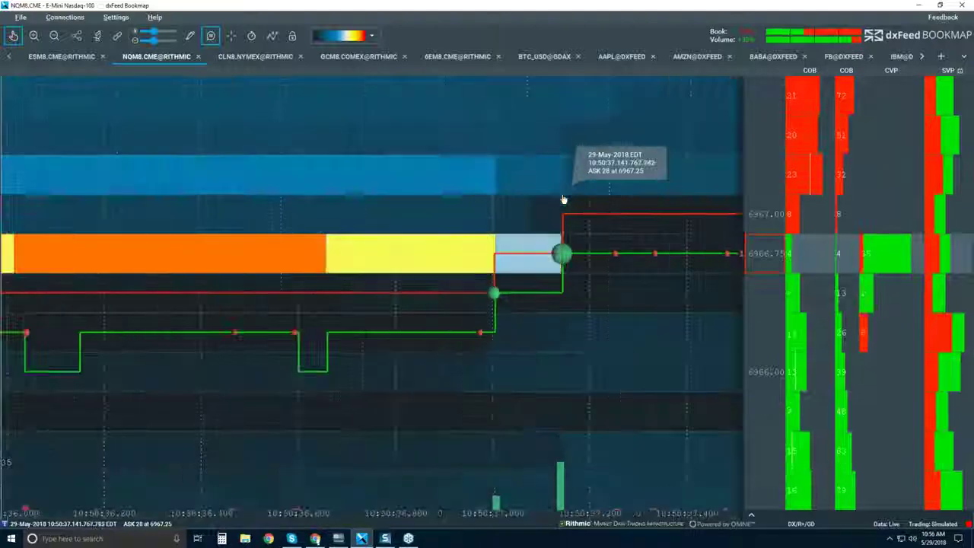
{"action": "scroll", "coordinate": [563, 194], "scroll_direction": "down", "scroll_amount": 8}
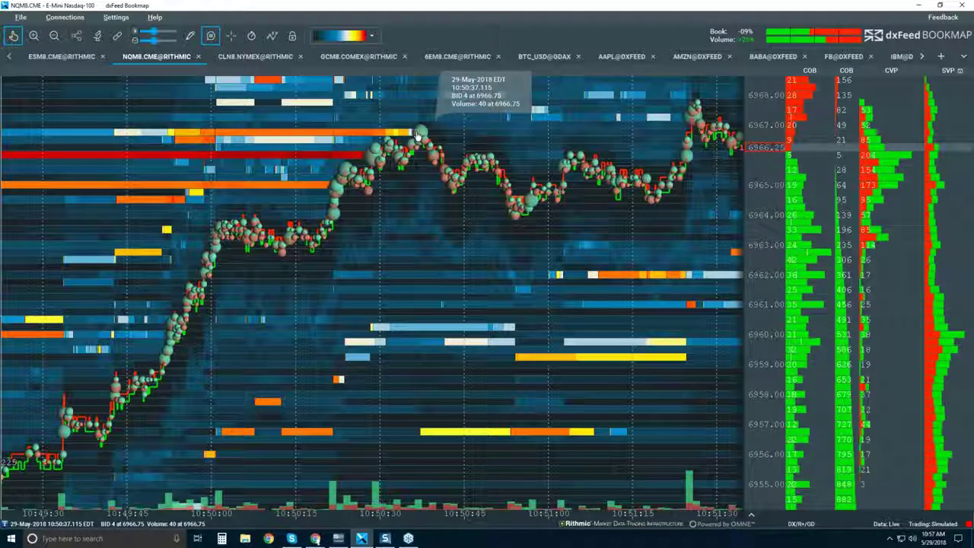
Zoom out to about six minutes, 10:47:30–10:53, showing the rally from 6953 and pullback
{"action": "scroll", "coordinate": [422, 145], "scroll_direction": "up", "scroll_amount": 5}
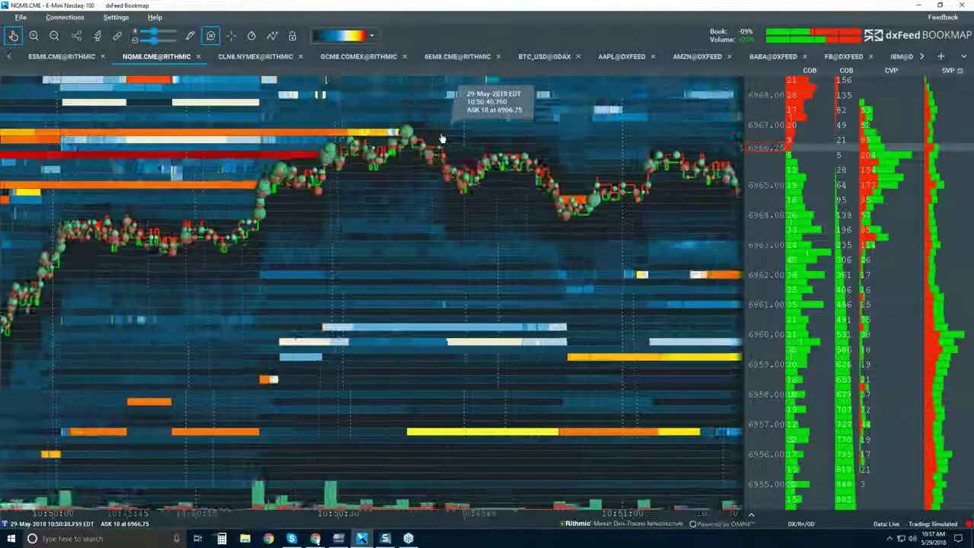
{"action": "scroll", "coordinate": [418, 153], "scroll_direction": "up", "scroll_amount": 3}
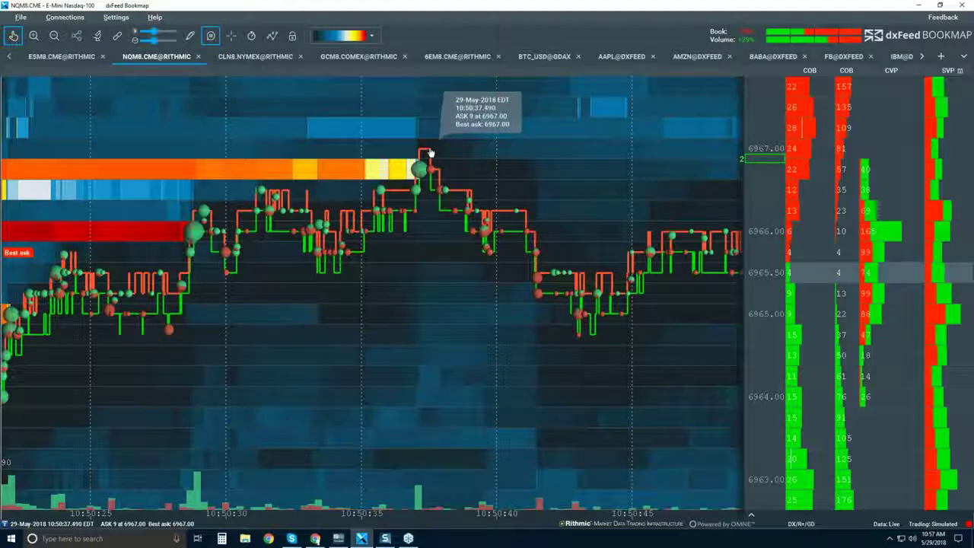
{"action": "scroll", "coordinate": [430, 152], "scroll_direction": "down", "scroll_amount": 5}
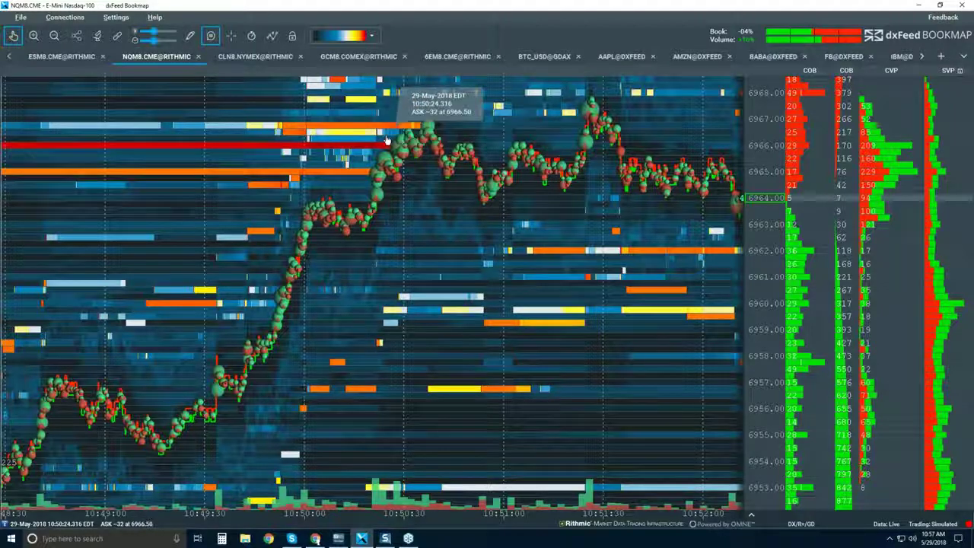
{"action": "scroll", "coordinate": [426, 137], "scroll_direction": "down", "scroll_amount": 3}
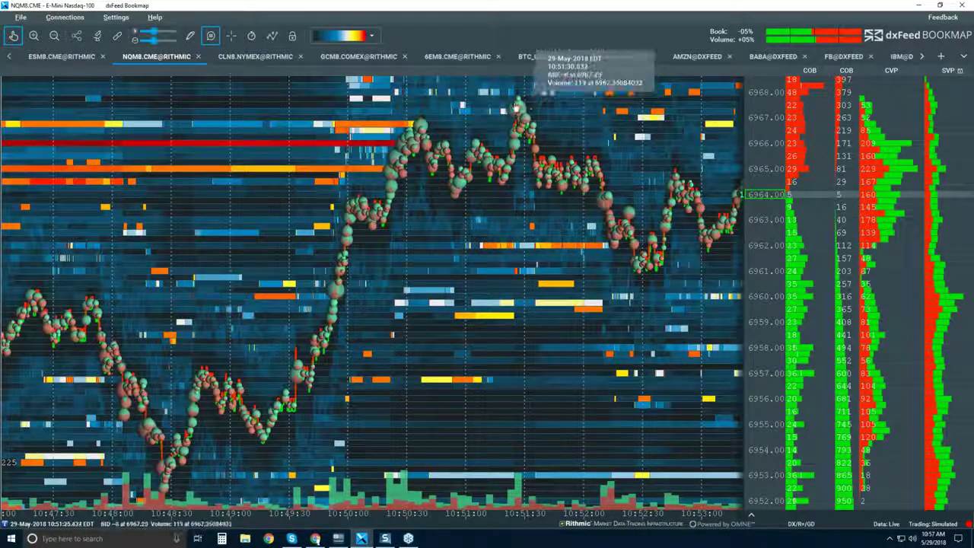
Zoom into the 10:51:25 spike near 6967.75, pan slightly earlier, then ease back out
{"action": "scroll", "coordinate": [517, 109], "scroll_direction": "up", "scroll_amount": 3}
{"action": "scroll", "coordinate": [518, 109], "scroll_direction": "up", "scroll_amount": 5}
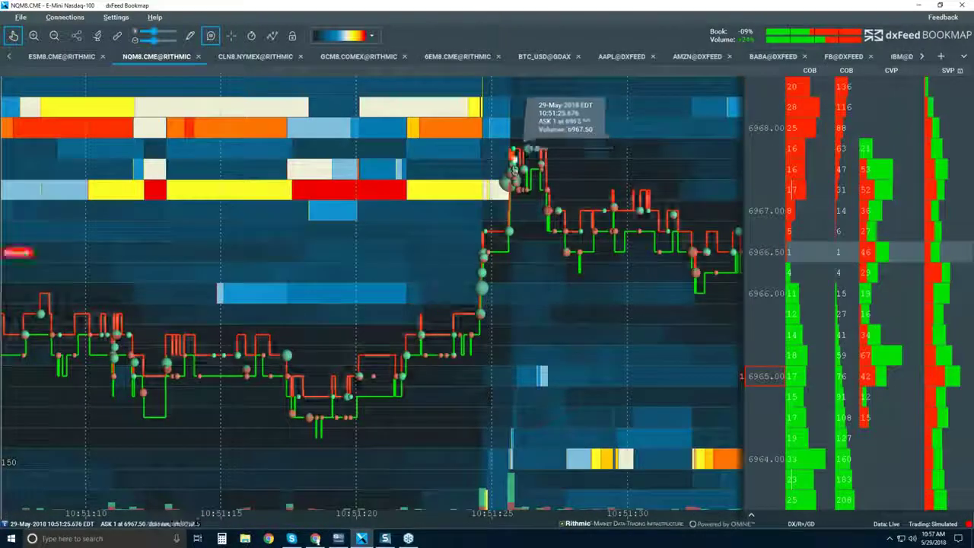
{"action": "scroll", "coordinate": [518, 150], "scroll_direction": "up", "scroll_amount": 6}
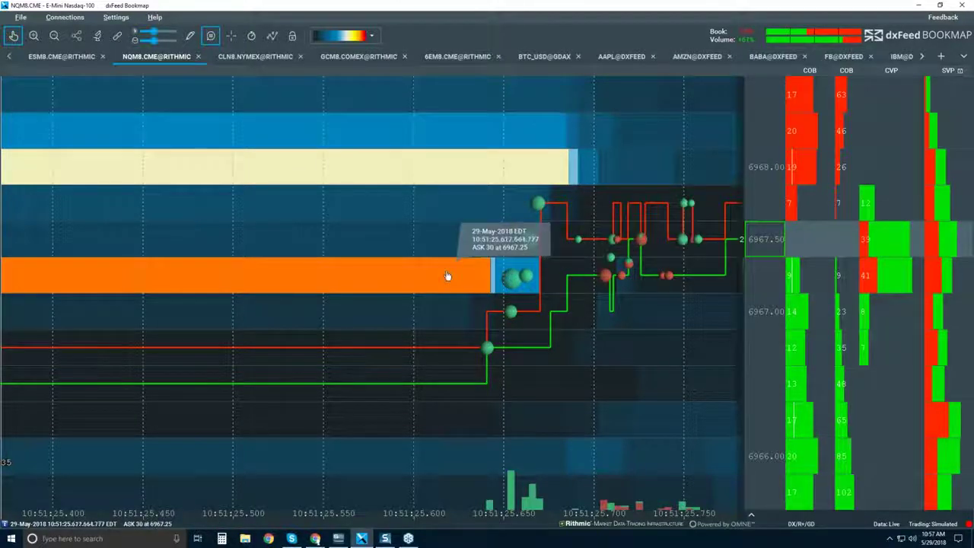
{"action": "scroll", "coordinate": [447, 275], "scroll_direction": "down", "scroll_amount": 5}
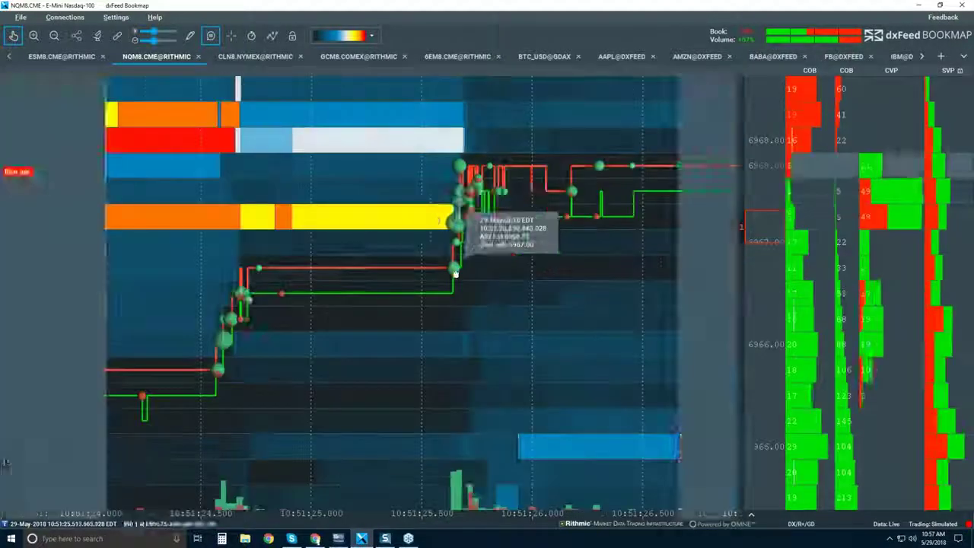
{"action": "scroll", "coordinate": [434, 219], "scroll_direction": "down", "scroll_amount": 3}
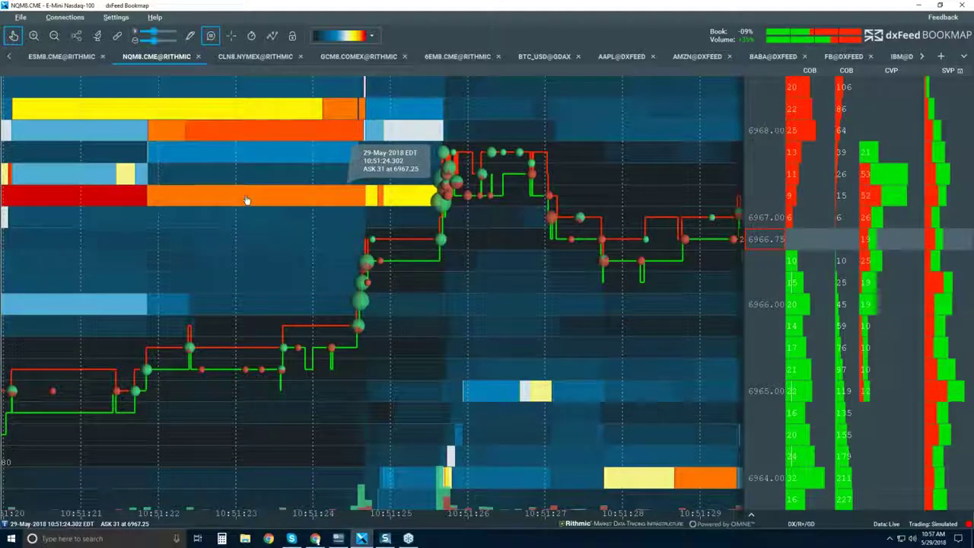
{"action": "left_click_drag", "start_coordinate": [121, 199], "coordinate": [233, 194]}
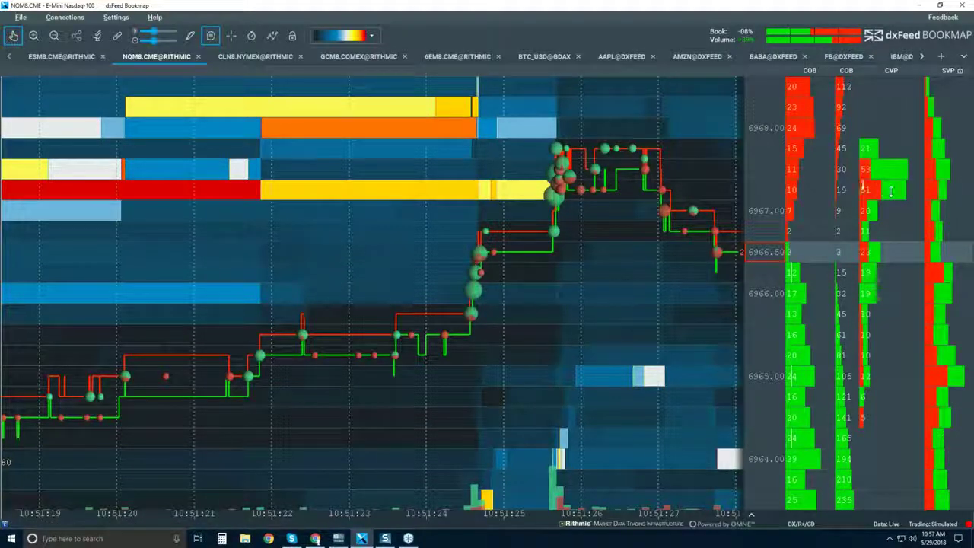
{"action": "scroll", "coordinate": [584, 168], "scroll_direction": "down", "scroll_amount": 5}
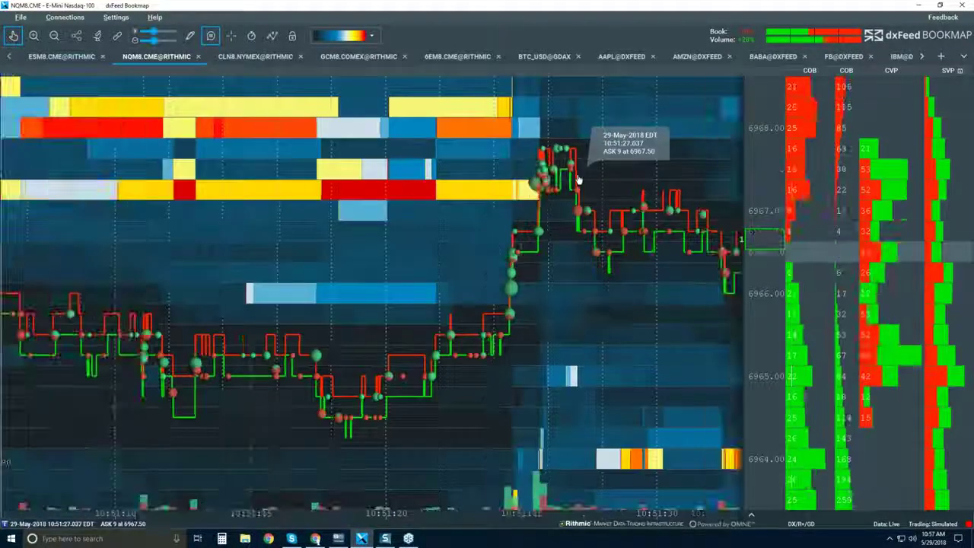
{"action": "scroll", "coordinate": [578, 180], "scroll_direction": "down", "scroll_amount": 5}
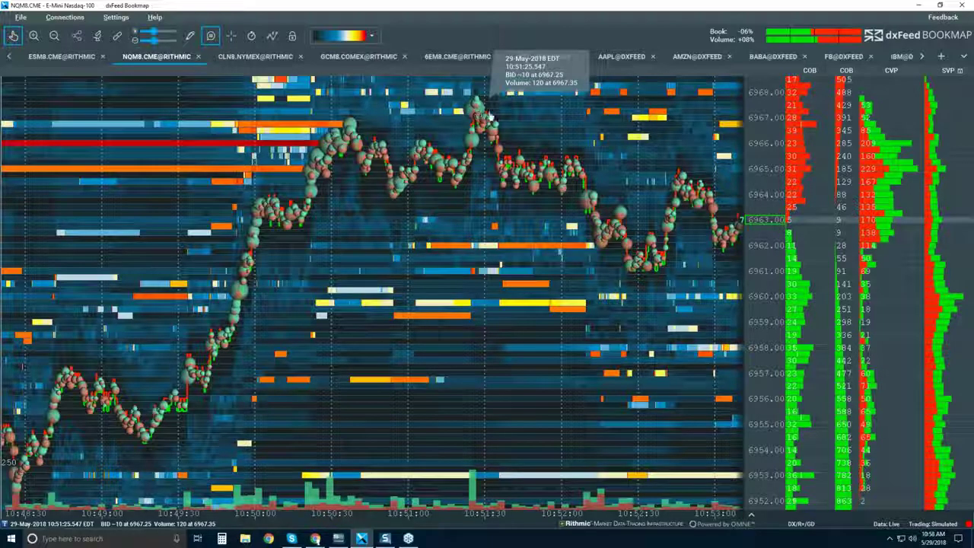
Zoom the heatmap out to span 10:51–10:52:30, showing price sliding from 6968 to 6961
{"action": "scroll", "coordinate": [490, 114], "scroll_direction": "down", "scroll_amount": 3}
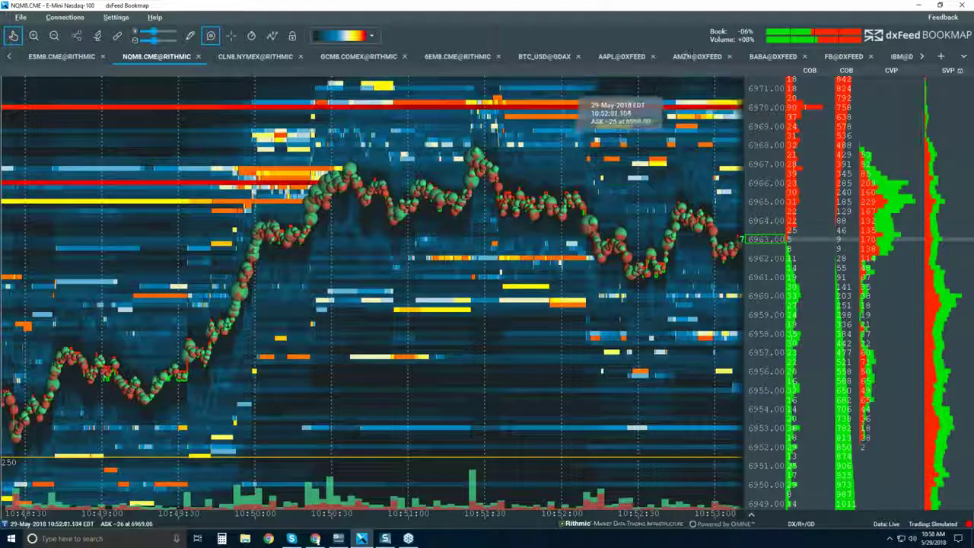
{"action": "scroll", "coordinate": [487, 114], "scroll_direction": "up", "scroll_amount": 2}
{"action": "scroll", "coordinate": [470, 201], "scroll_direction": "up", "scroll_amount": 3}
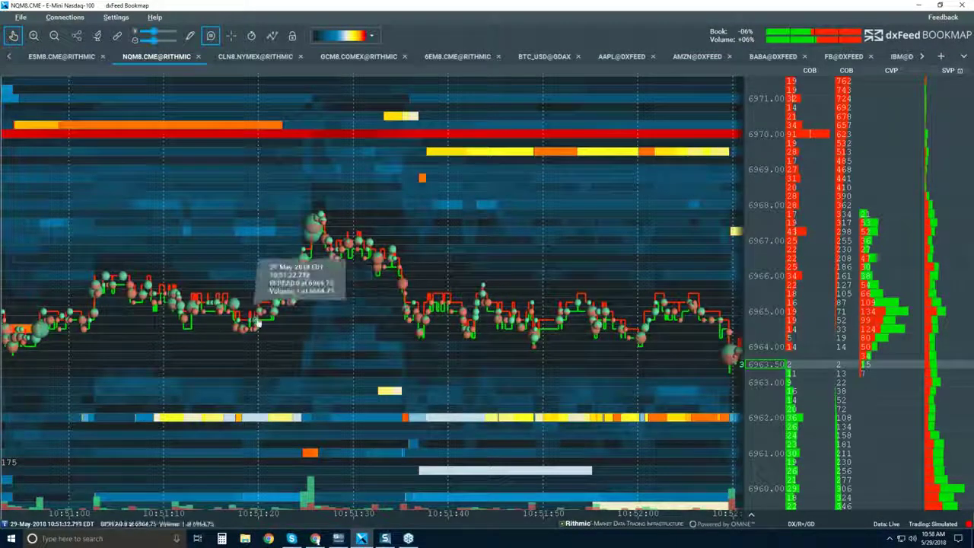
{"action": "scroll", "coordinate": [523, 240], "scroll_direction": "down", "scroll_amount": 2}
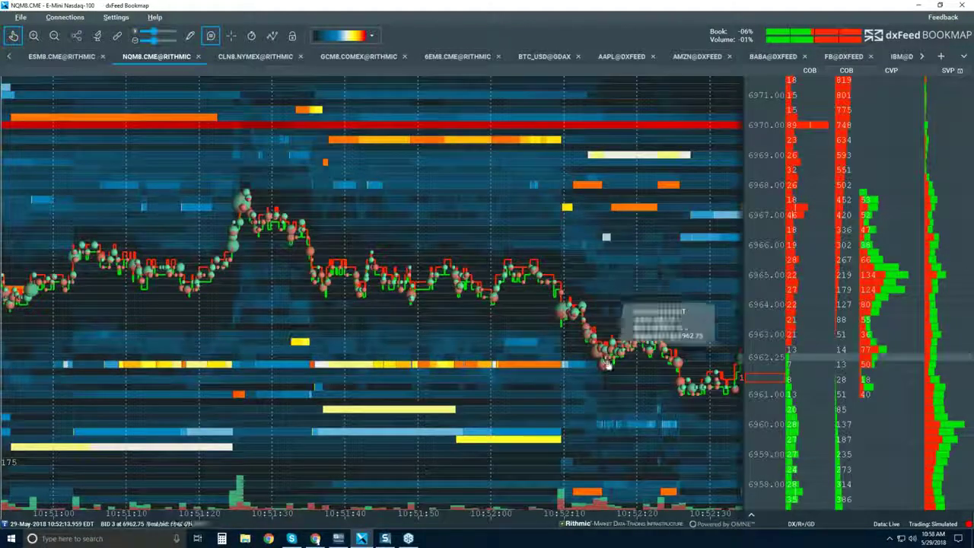
Zoom the time axis out to cover 10:40 through the live edge near 10:59, price around 6955
{"action": "scroll", "coordinate": [589, 321], "scroll_direction": "down", "scroll_amount": 3}
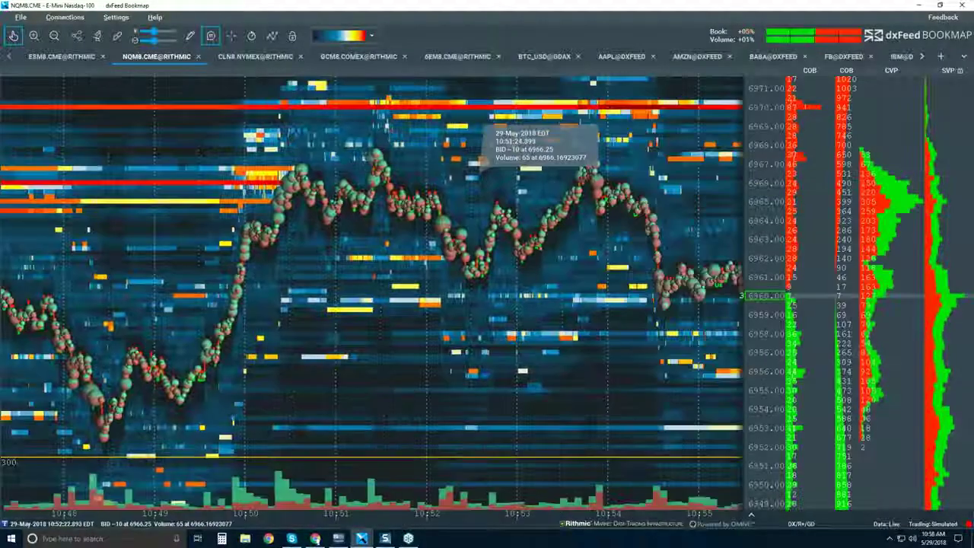
{"action": "scroll", "coordinate": [472, 158], "scroll_direction": "down", "scroll_amount": 2}
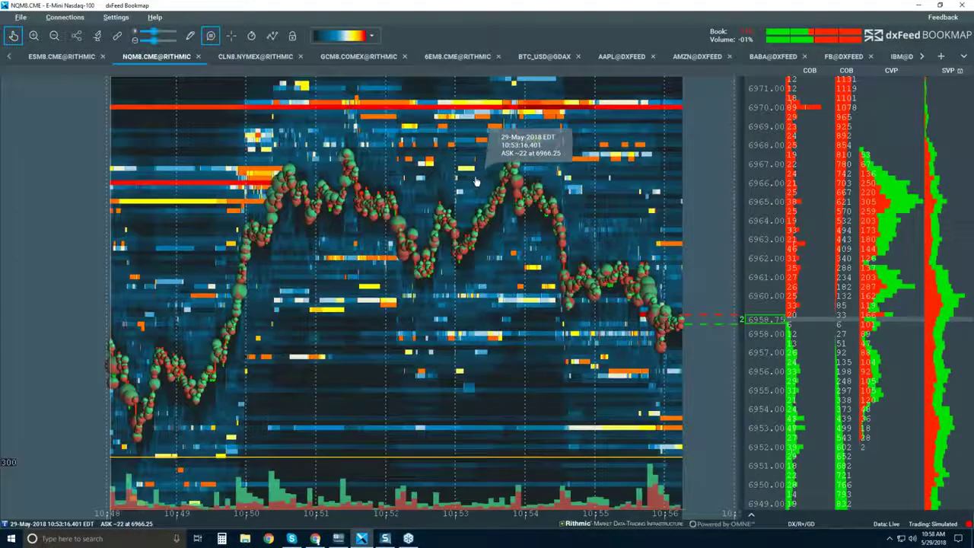
{"action": "scroll", "coordinate": [457, 179], "scroll_direction": "down", "scroll_amount": 2}
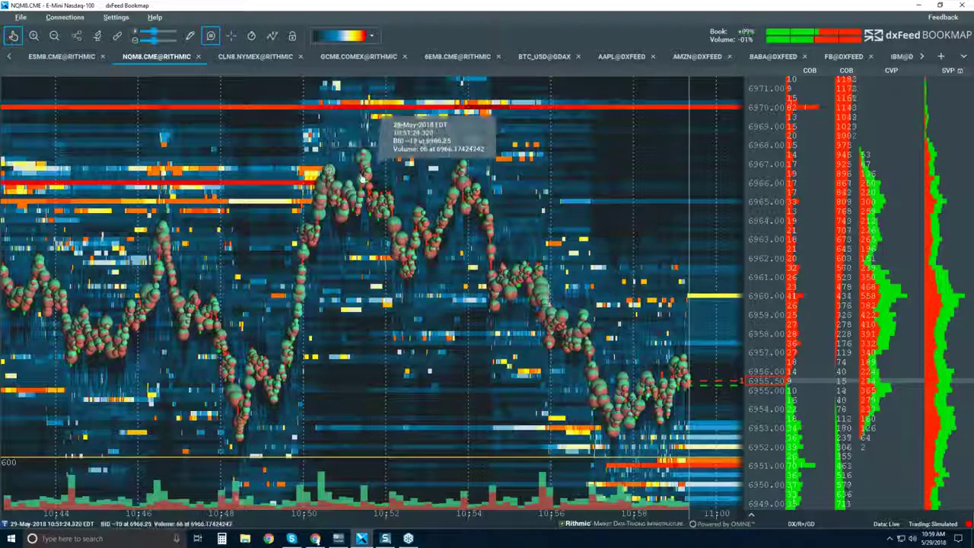
{"action": "scroll", "coordinate": [373, 167], "scroll_direction": "down", "scroll_amount": 2}
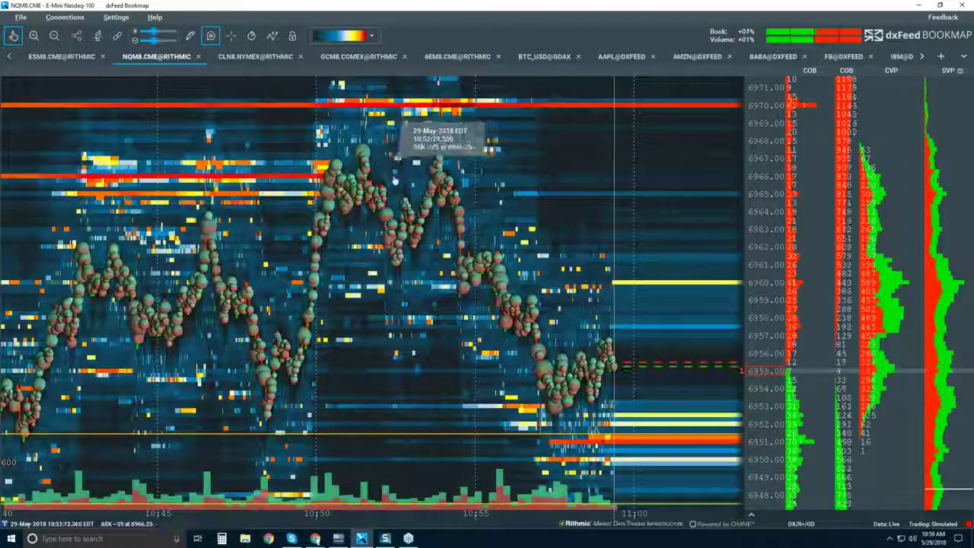